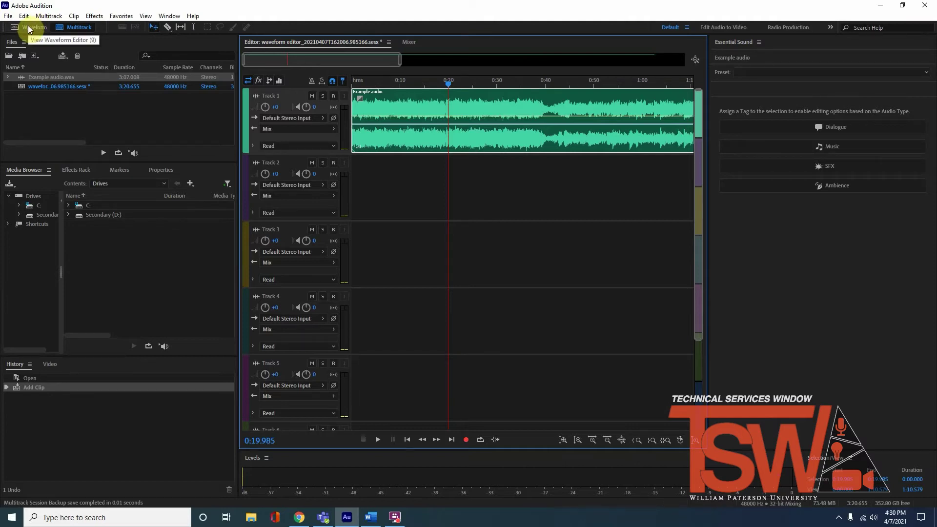
# Step: In the Waveform Editor, select 0:16–0:31 of Example audio.wav and raise its volume with the HUD knob
pyautogui.click(27, 28)
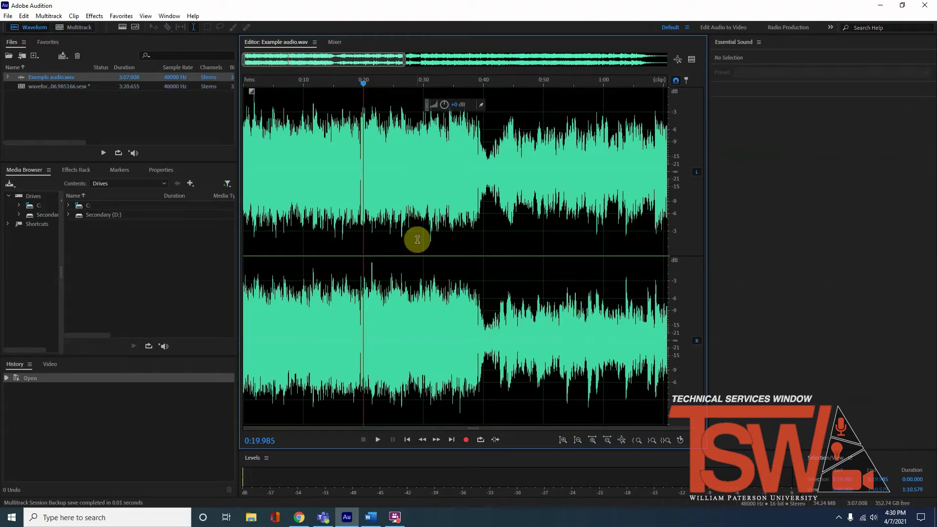
pyautogui.click(431, 214)
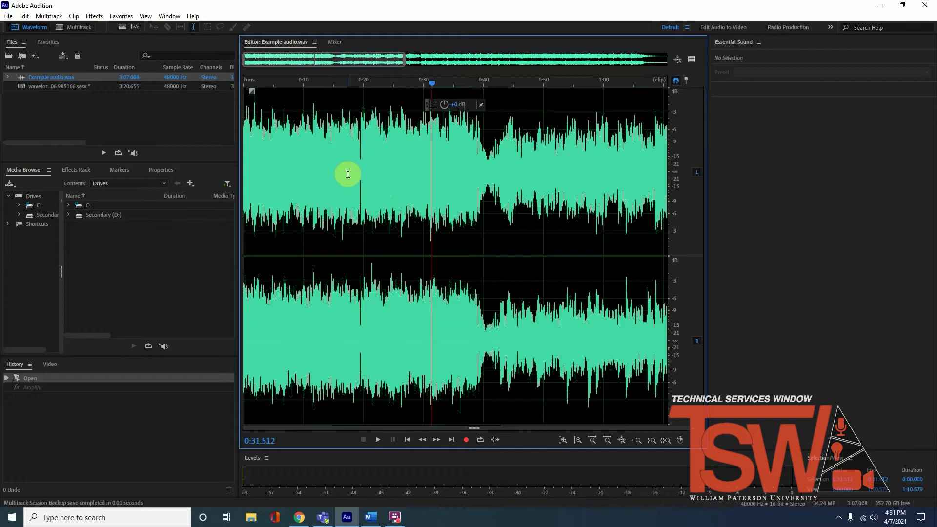
pyautogui.moveTo(340, 171); pyautogui.dragTo(434, 159)
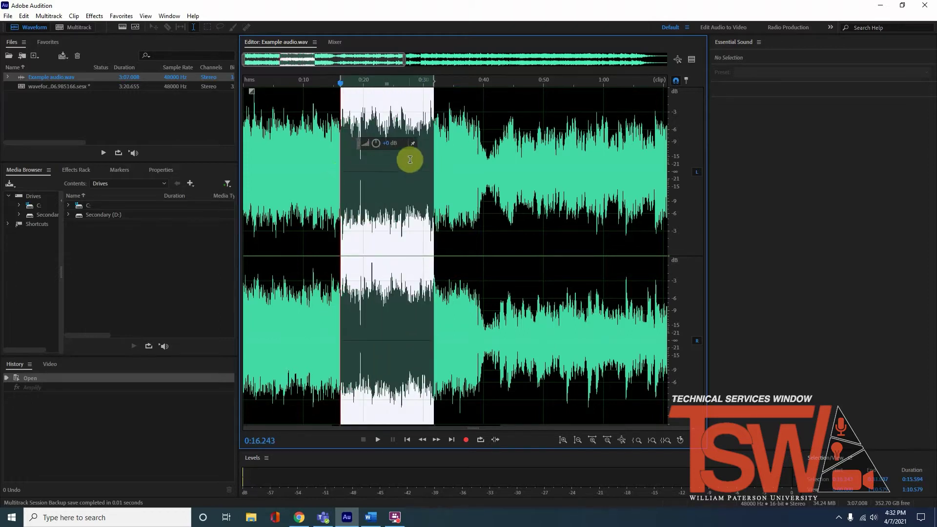
pyautogui.moveTo(383, 149); pyautogui.dragTo(378, 152)
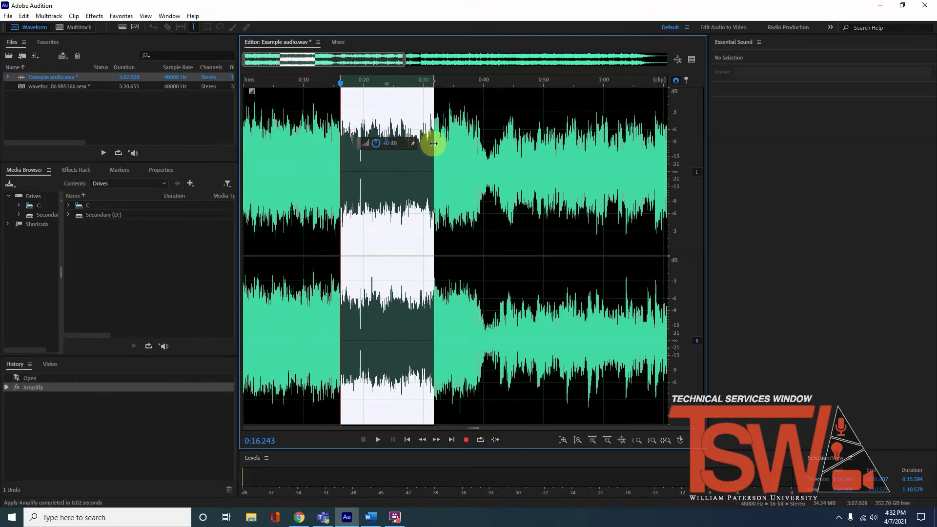
# Step: Deselect the amplified section and move the playhead, leaving it at 0:35.411
pyautogui.click(411, 144)
pyautogui.click(549, 151)
pyautogui.click(610, 161)
pyautogui.click(464, 188)
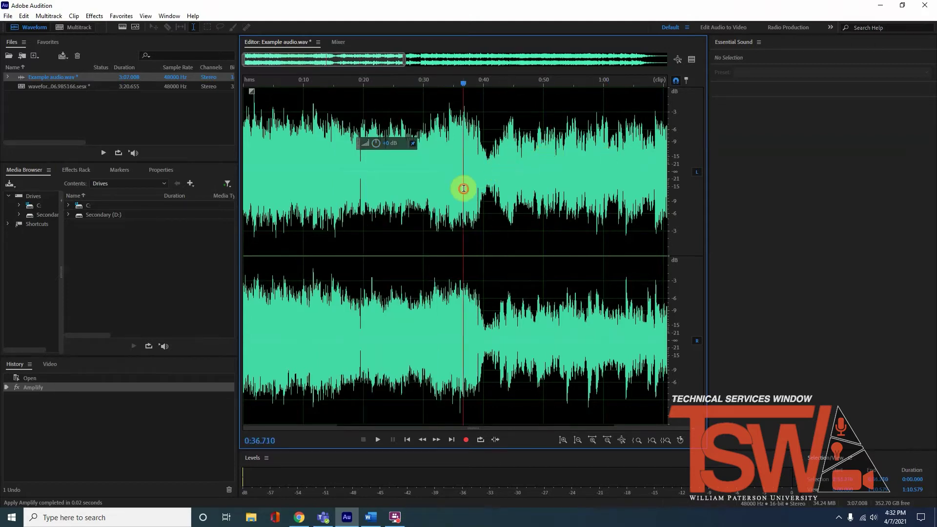
pyautogui.click(526, 176)
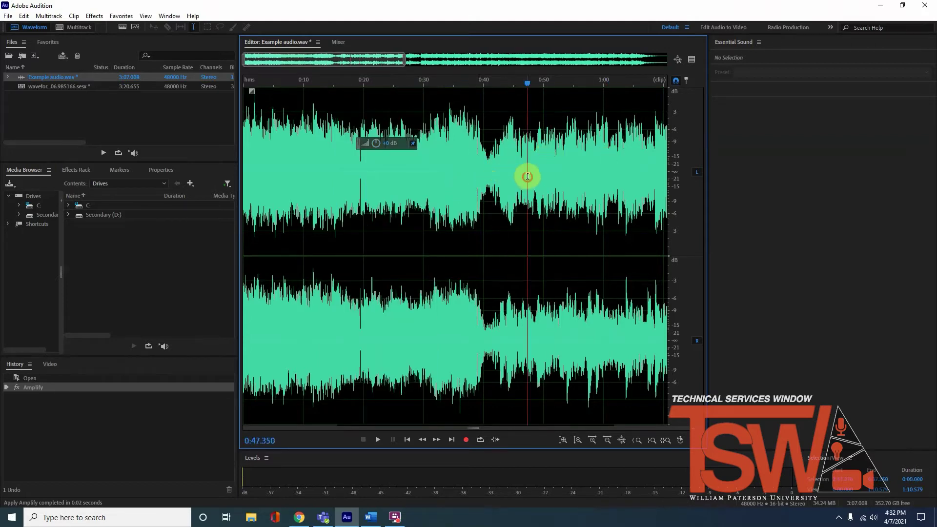
pyautogui.click(412, 143)
pyautogui.click(454, 171)
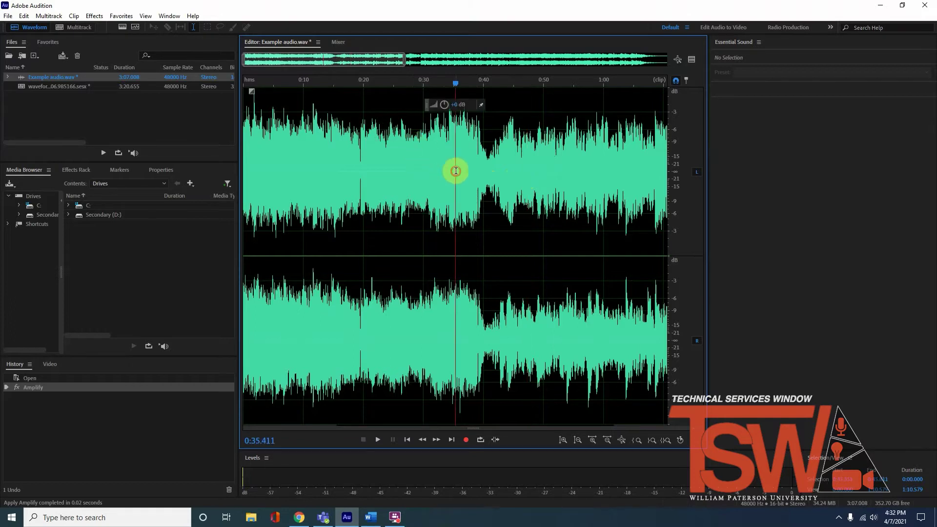
# Step: Show the spectral frequency display under the waveform and switch to the Time Selection tool
pyautogui.click(122, 27)
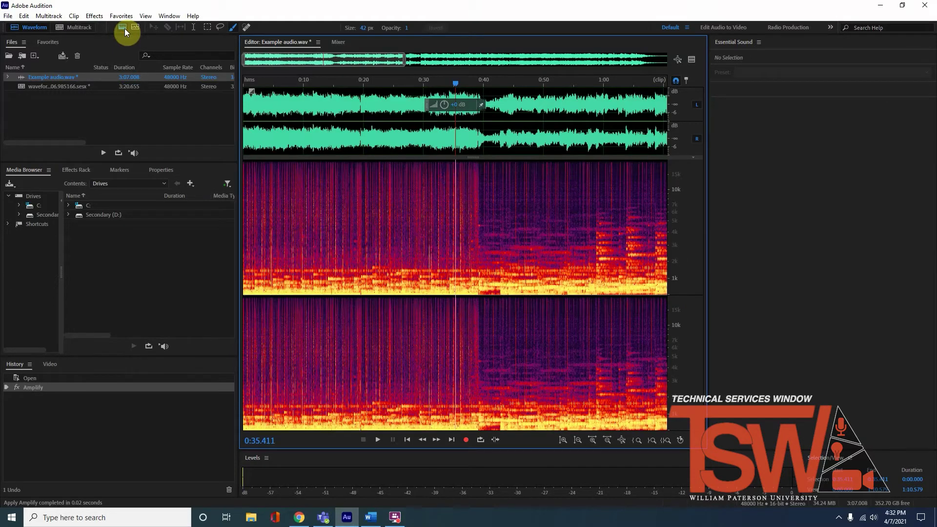
pyautogui.press('t')
# Step: Zoom in twice around 0:13 and set the playhead at 0:11.270 near the noise spikes
pyautogui.click(322, 194)
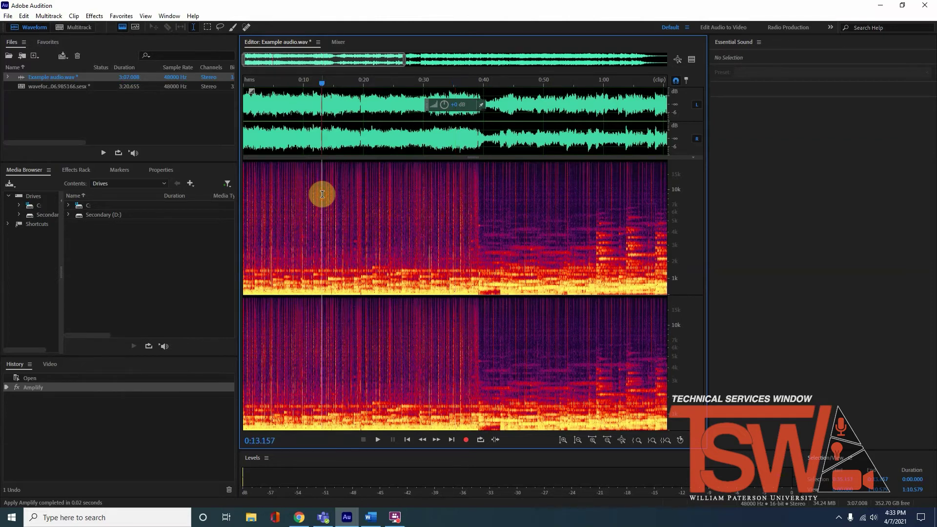
pyautogui.press('=')
pyautogui.press('=')
pyautogui.press('=')
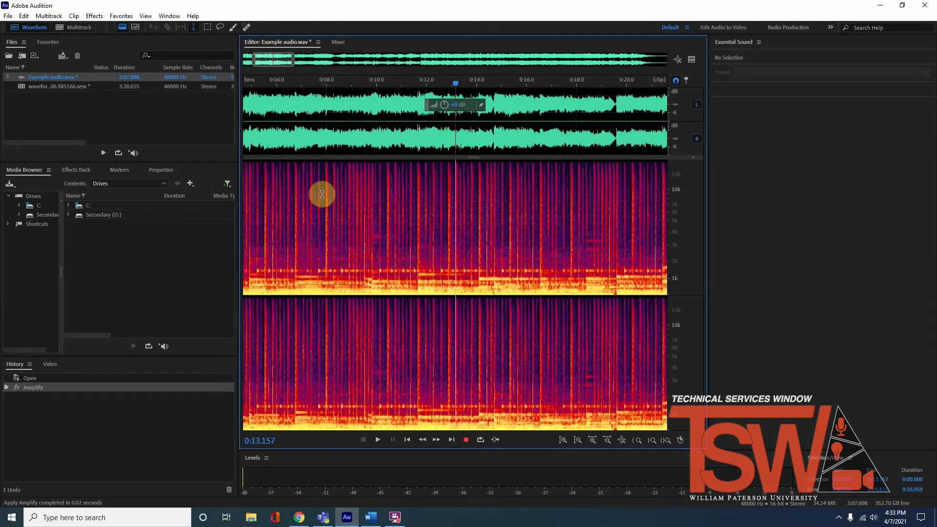
pyautogui.press('=')
pyautogui.click(354, 227)
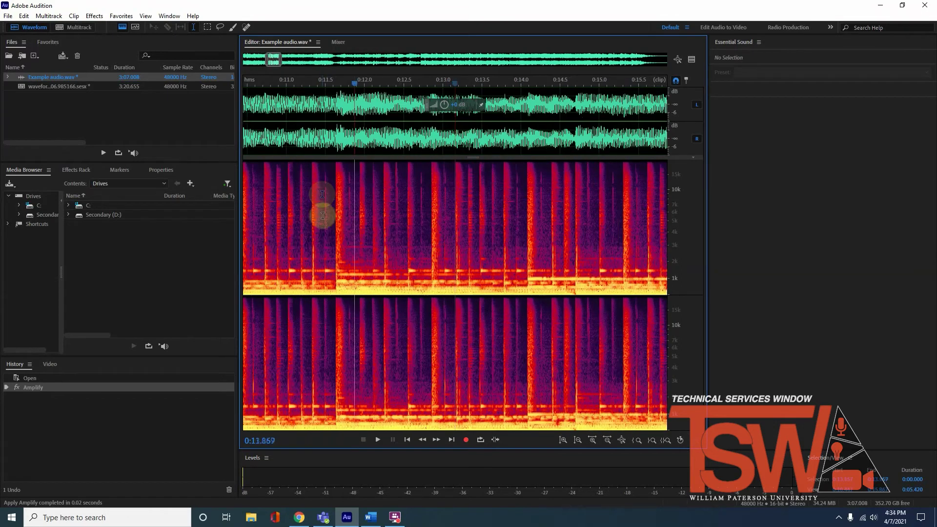
pyautogui.moveTo(295, 199); pyautogui.dragTo(305, 199)
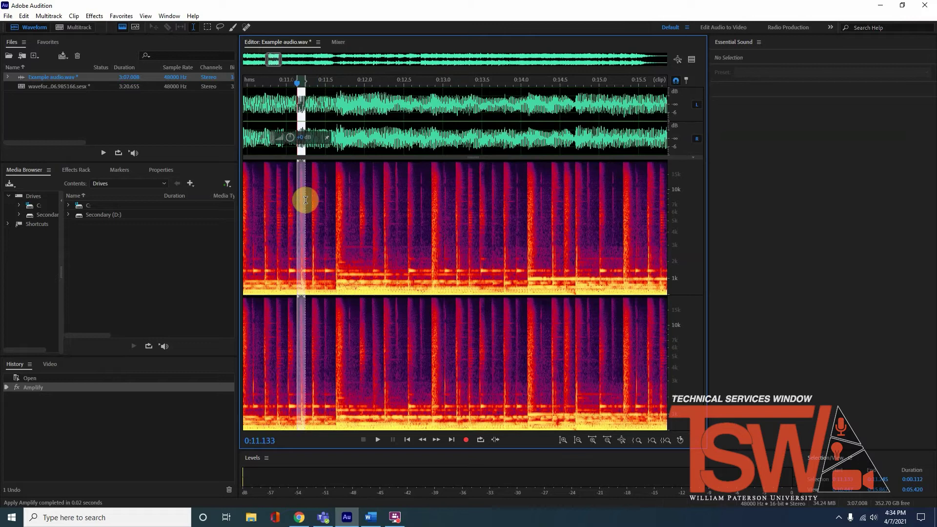
pyautogui.click(307, 213)
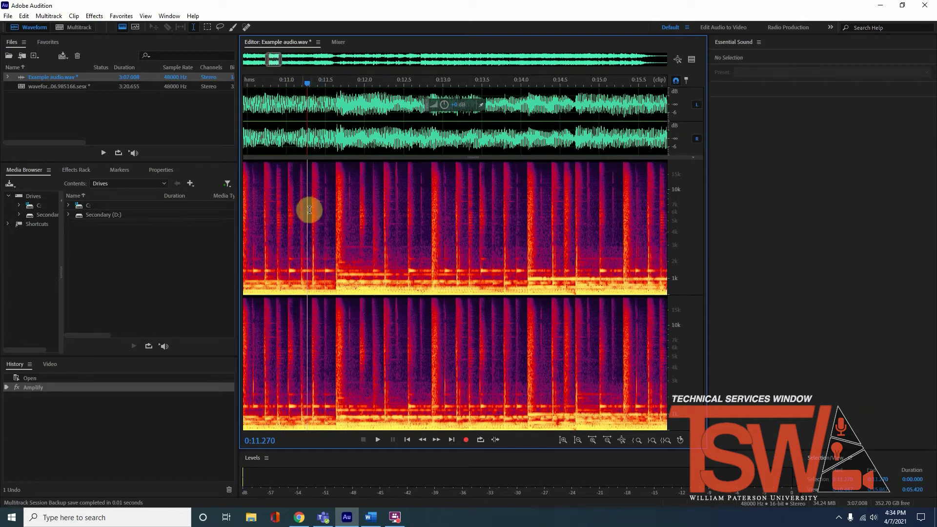
# Step: Paint the spike near 0:11.1 with the Spot Healing Brush reduced from 45 px to 21 px
pyautogui.click(246, 27)
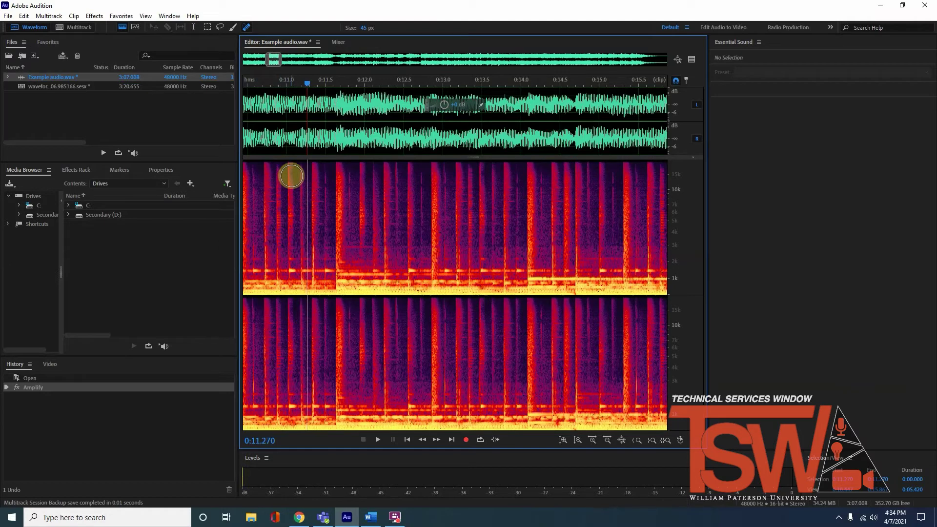
pyautogui.press('[')
pyautogui.press('[')
pyautogui.press('[')
pyautogui.press('[')
pyautogui.press('[')
pyautogui.press('[')
pyautogui.press('[')
pyautogui.moveTo(299, 164); pyautogui.dragTo(301, 257)
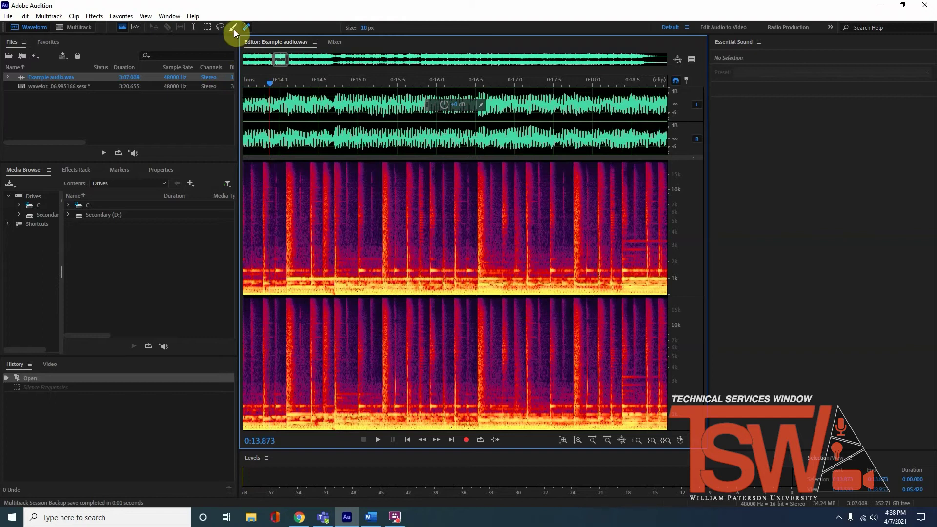
# Step: Paint a selection over the spike just before 0:14.0 with adjusted brush opacity, then deselect
pyautogui.click(233, 30)
pyautogui.moveTo(406, 28); pyautogui.dragTo(443, 28)
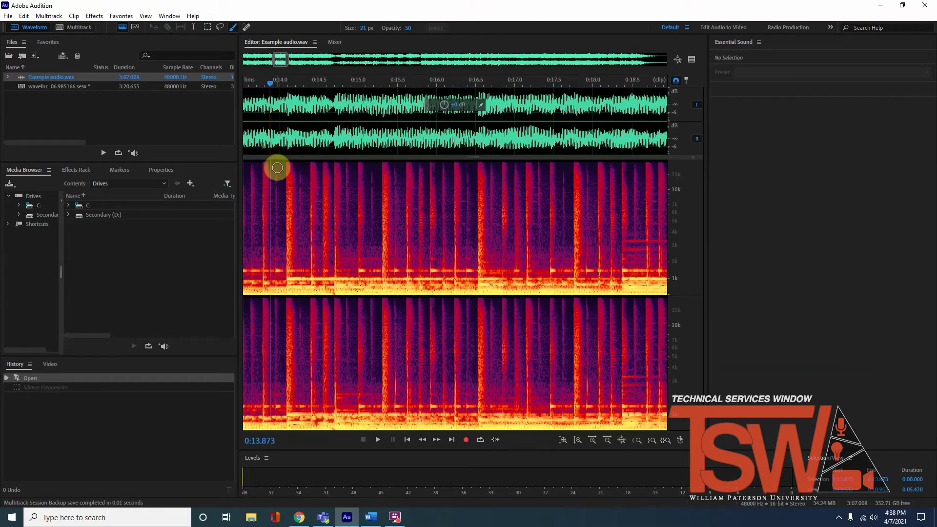
pyautogui.moveTo(278, 163); pyautogui.dragTo(275, 260)
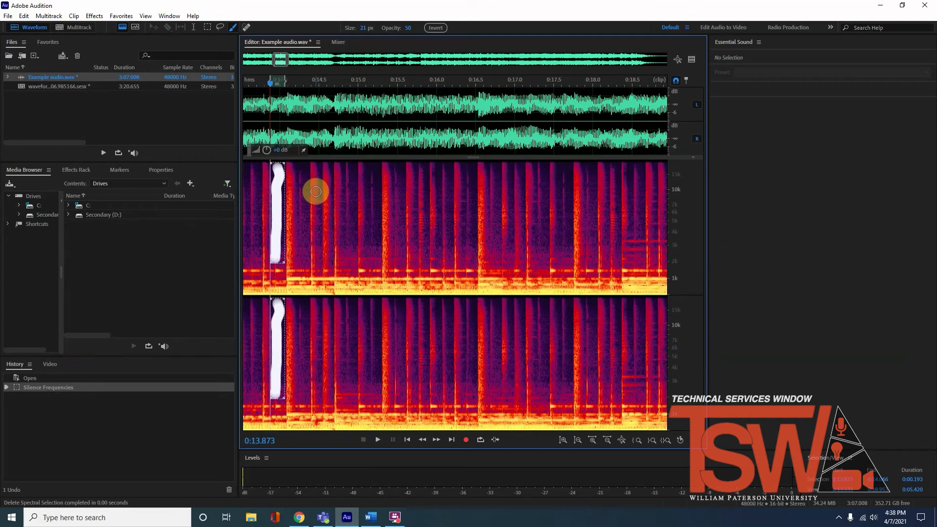
pyautogui.hotkey('ctrl', 'shift', 'a')
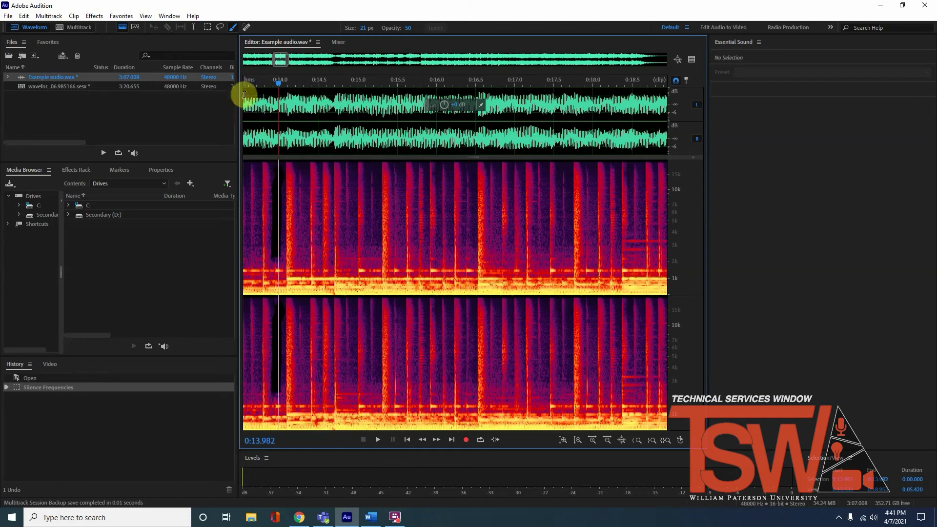
# Step: Lasso the spike just after 0:14.0, invert the selection and back, delete it, and deselect
pyautogui.click(221, 28)
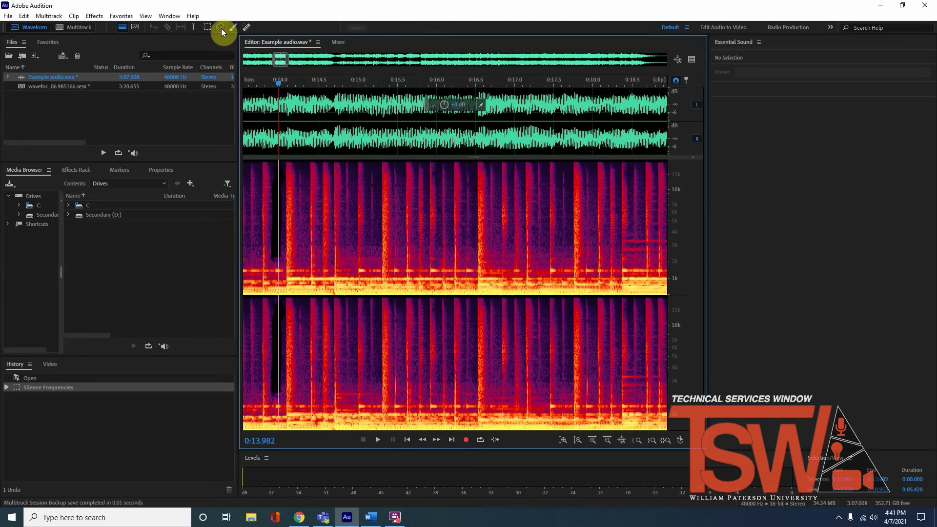
pyautogui.click(283, 259)
pyautogui.moveTo(284, 259)
pyautogui.mouseDown()
pyautogui.moveTo(288, 161)
pyautogui.moveTo(302, 185)
pyautogui.moveTo(289, 271)
pyautogui.mouseUp()
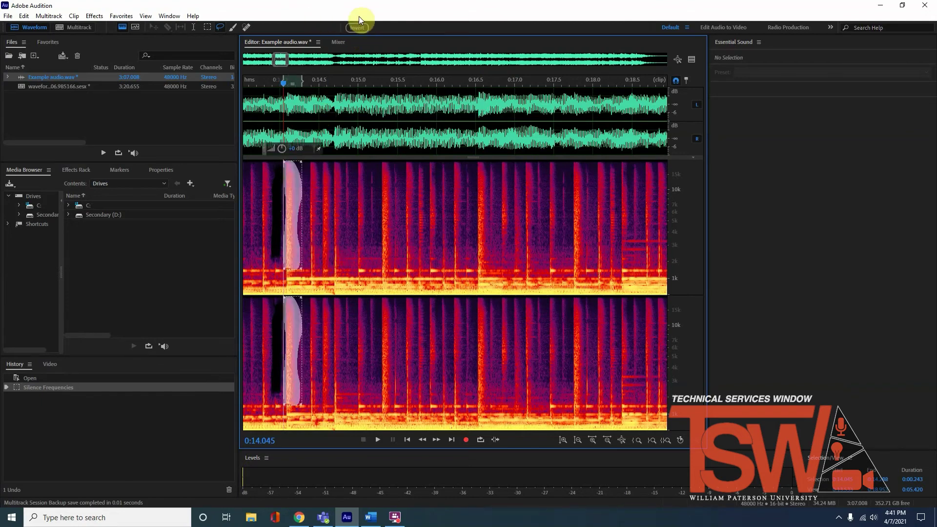
pyautogui.click(357, 28)
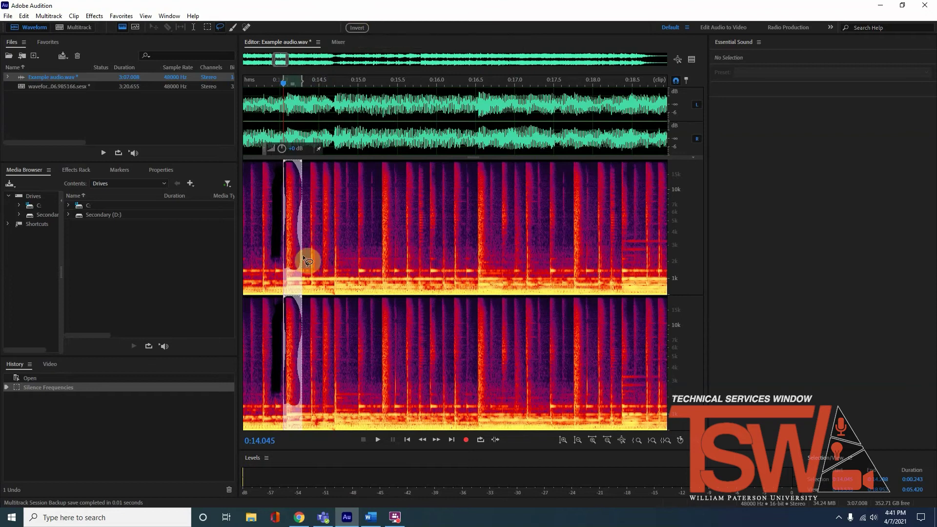
pyautogui.click(358, 29)
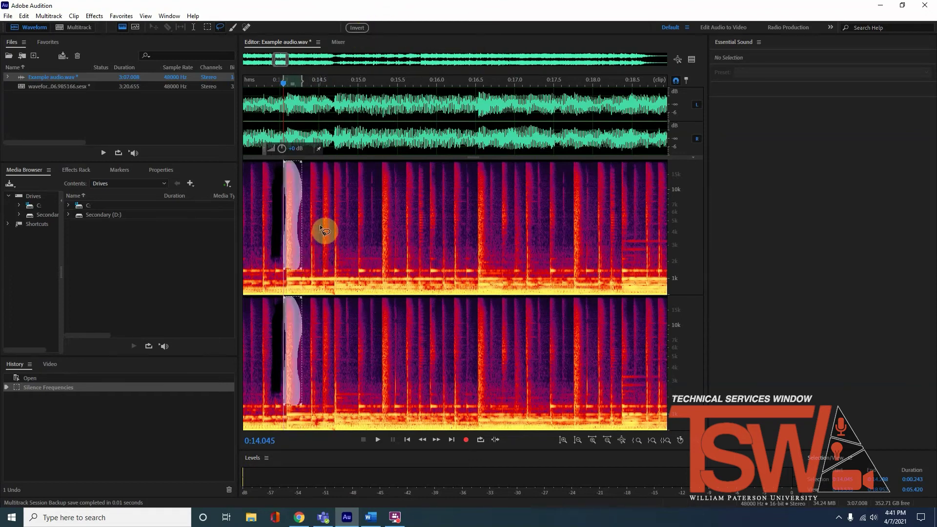
pyautogui.press('Delete')
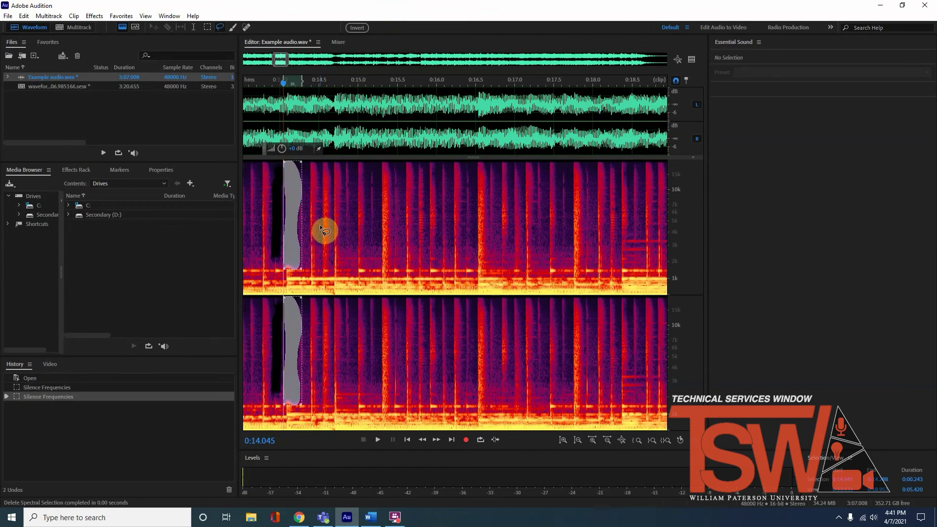
pyautogui.click(321, 228)
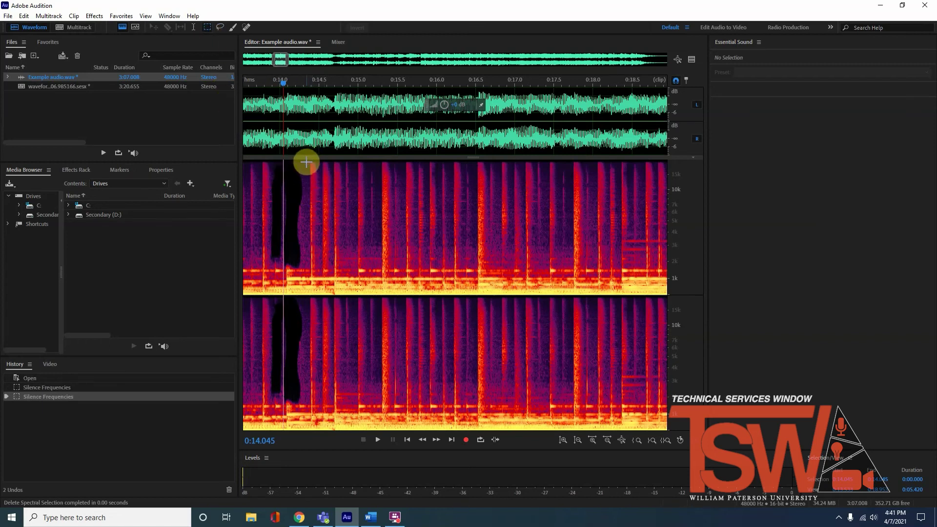
# Step: Marquee-select the spike near 0:15.286, delete it, and clear the selection
pyautogui.click(380, 161)
pyautogui.moveTo(379, 161); pyautogui.dragTo(391, 276)
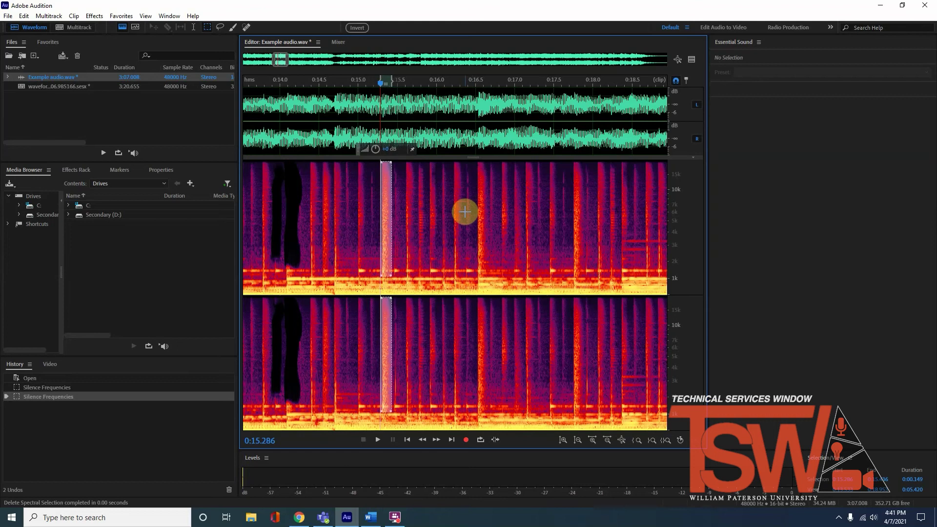
pyautogui.press('Delete')
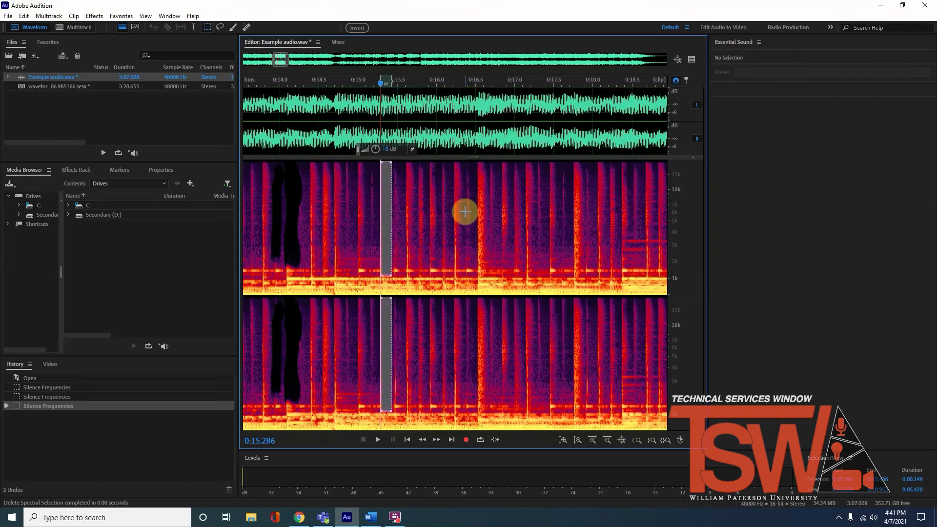
pyautogui.click(465, 211)
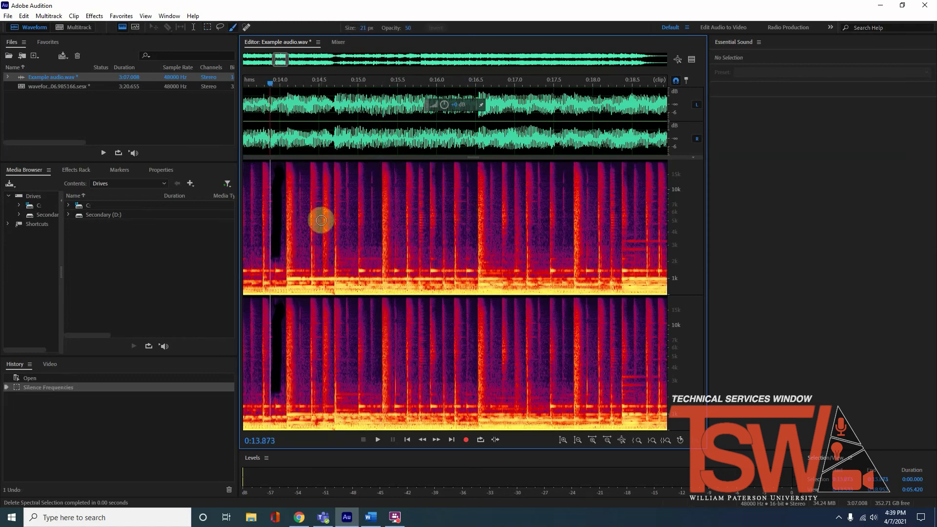
# Step: Switch Example audio.wav to the Spectral Pitch Display
pyautogui.click(133, 27)
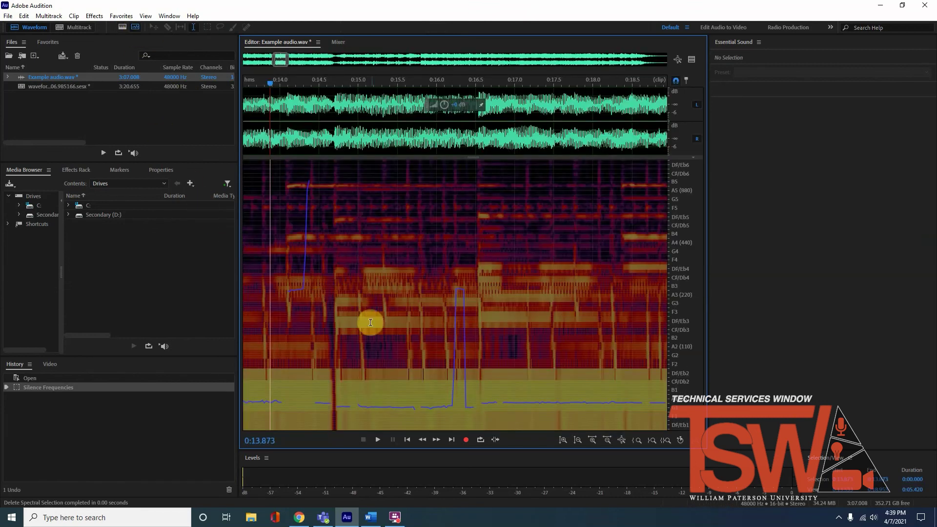